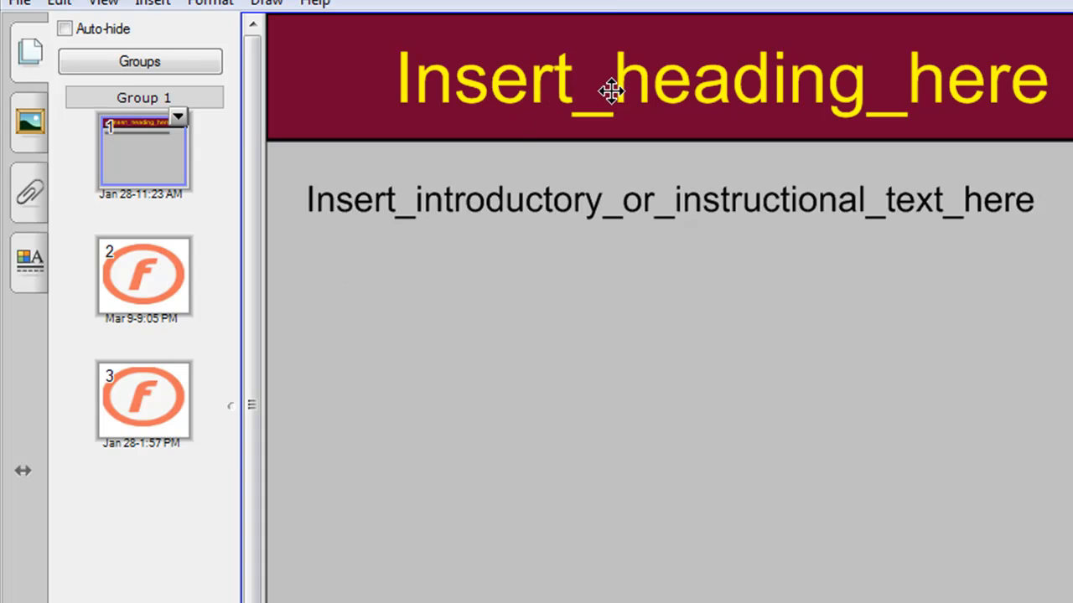
Open the heading and the introductory text on page 1 for editing
double_click(577, 90)
key(ctrl+a)
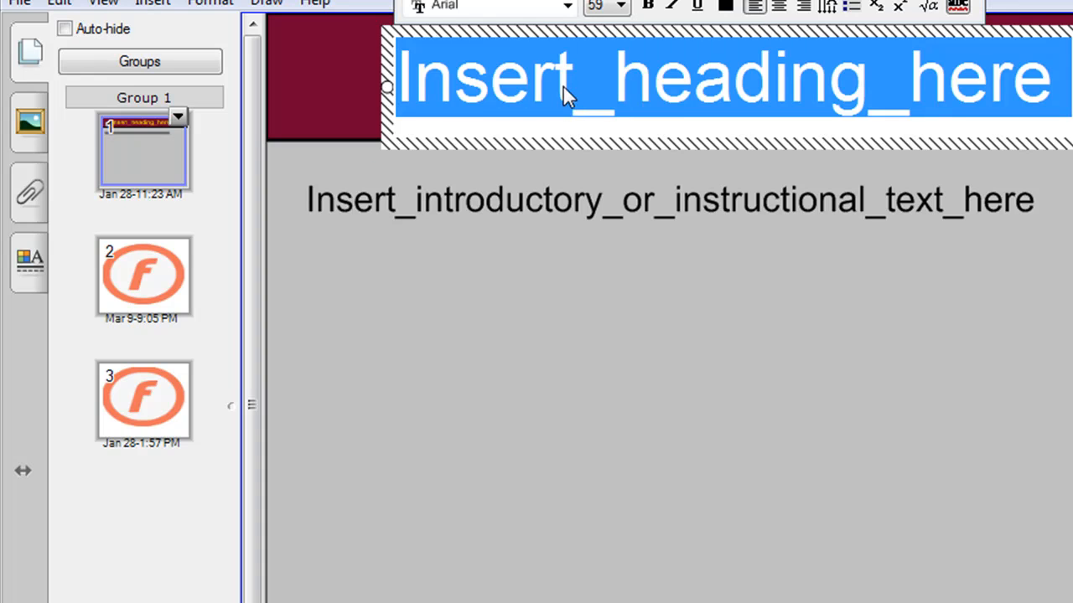
double_click(606, 206)
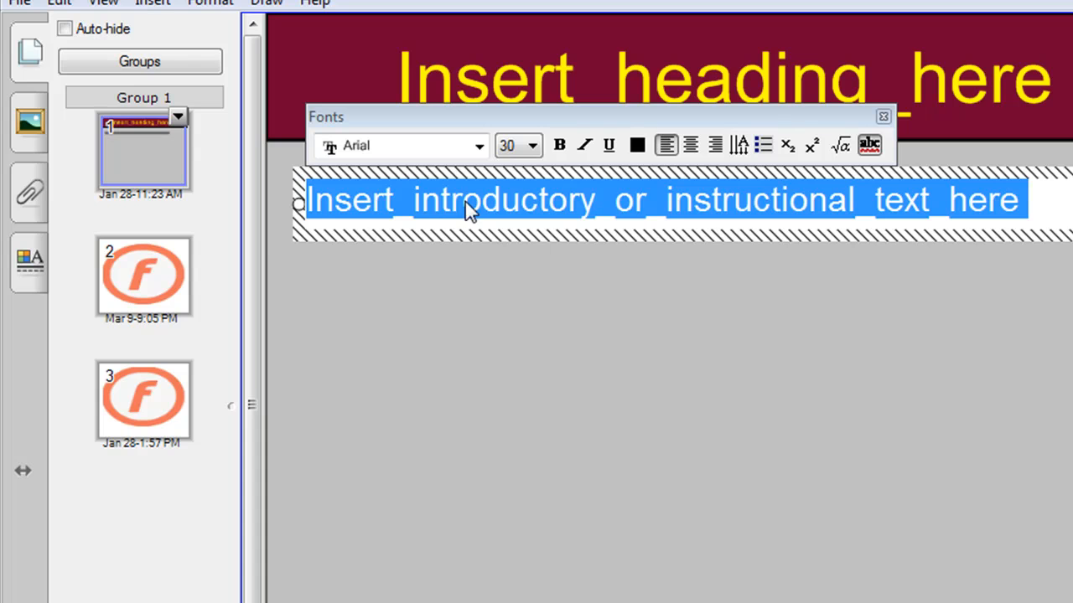
On page 3, place the Conical Flask and Measuring labels in the blanks above their matching pictures
click(149, 288)
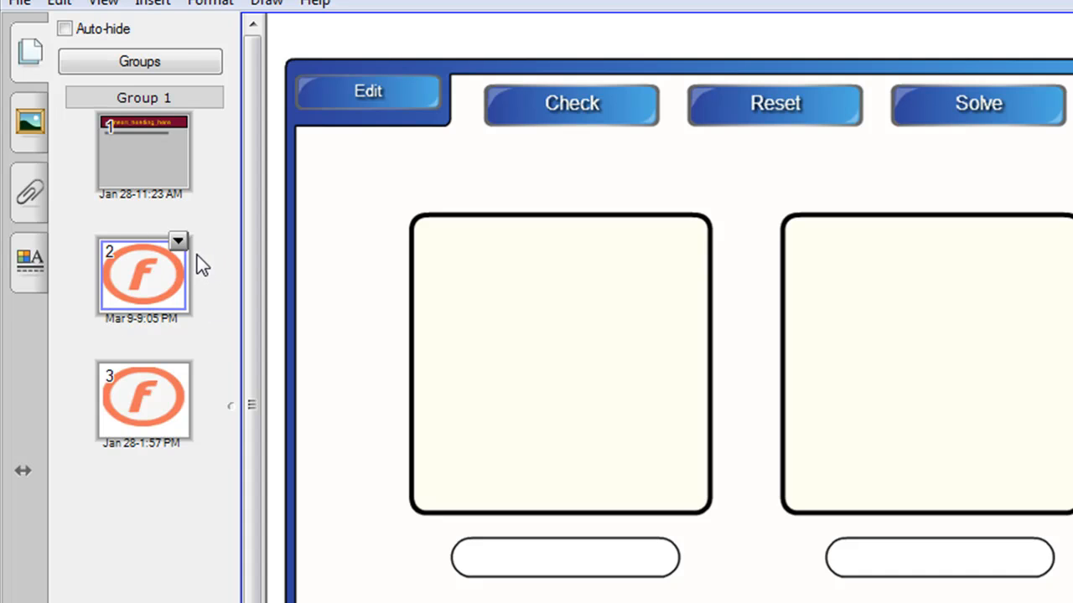
click(130, 393)
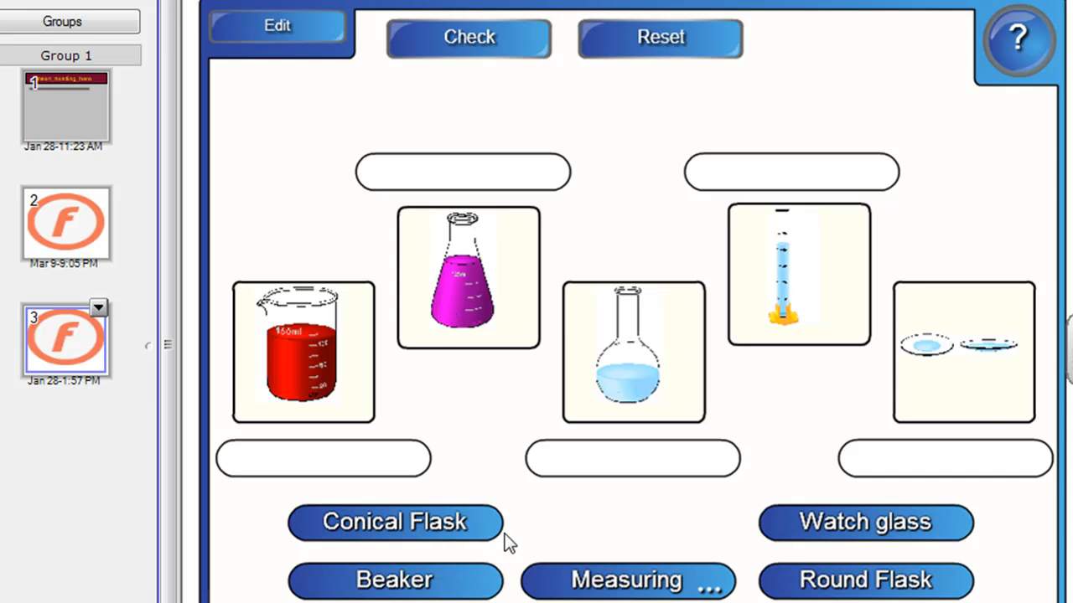
drag(411, 530, 537, 317)
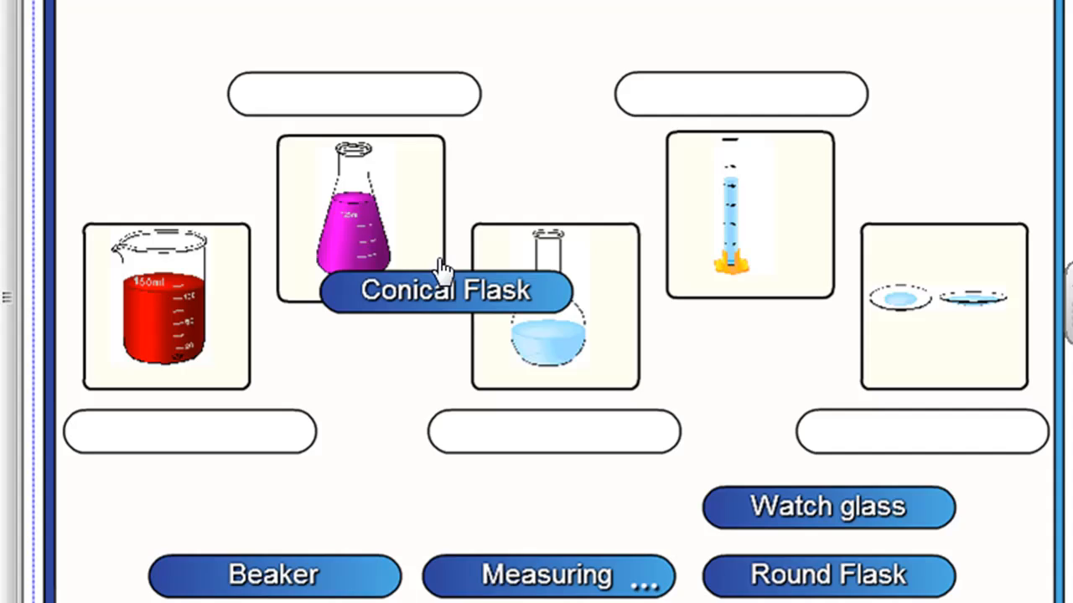
drag(442, 270, 382, 119)
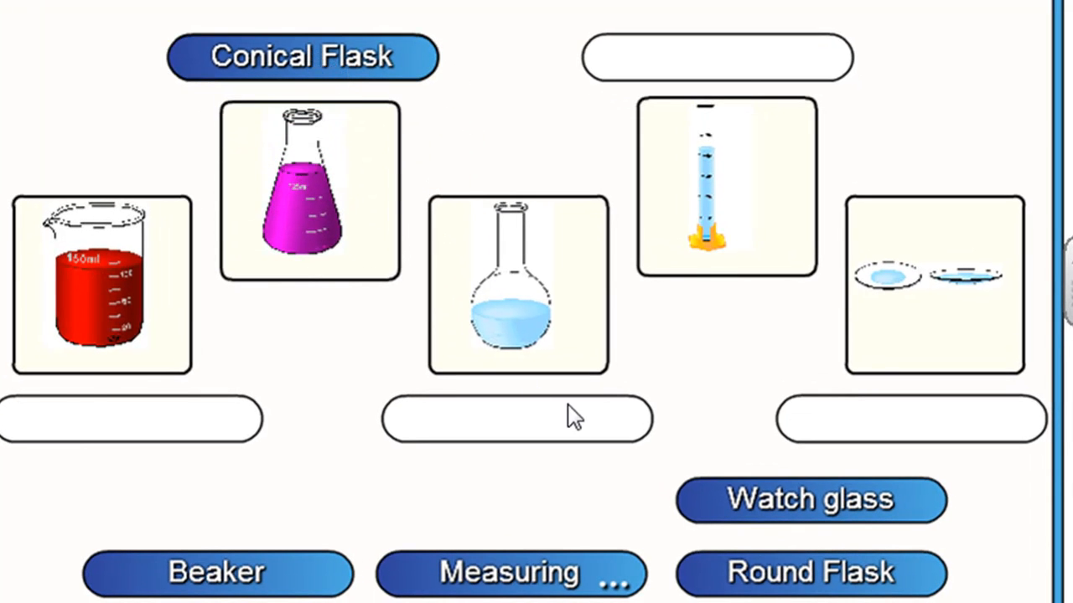
drag(539, 573, 536, 541)
drag(531, 580, 739, 81)
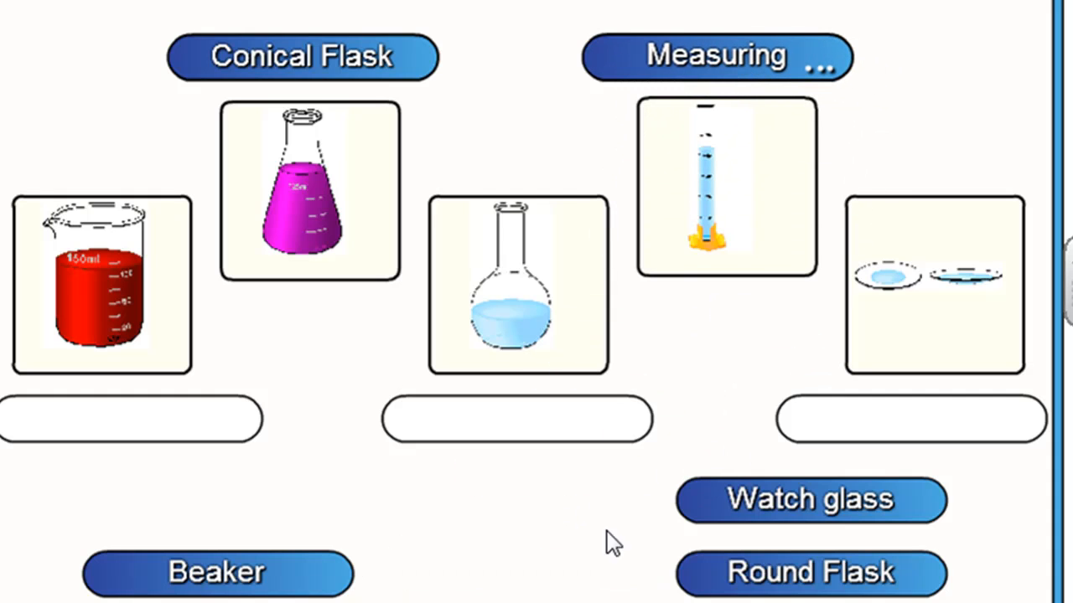
Place the Beaker label under the round flask and the Round Flask label under the beaker, and check the answers
drag(246, 565, 570, 444)
drag(779, 578, 112, 436)
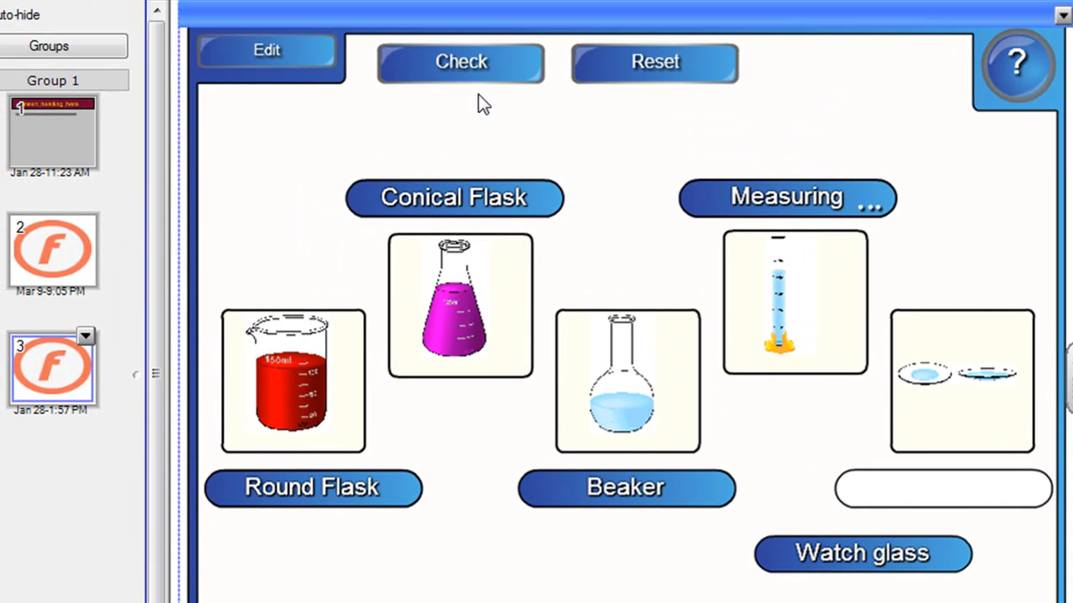
click(462, 67)
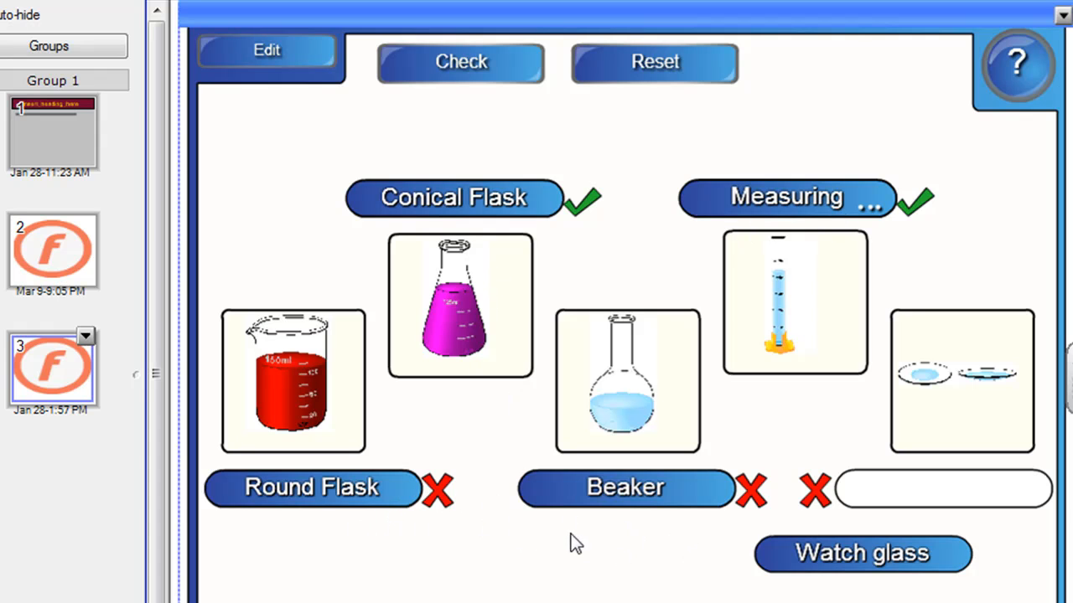
Correct the matches by placing the Beaker, Watch glass and Round Flask labels under their own pictures
drag(650, 507, 616, 570)
drag(352, 491, 553, 575)
drag(383, 598, 366, 500)
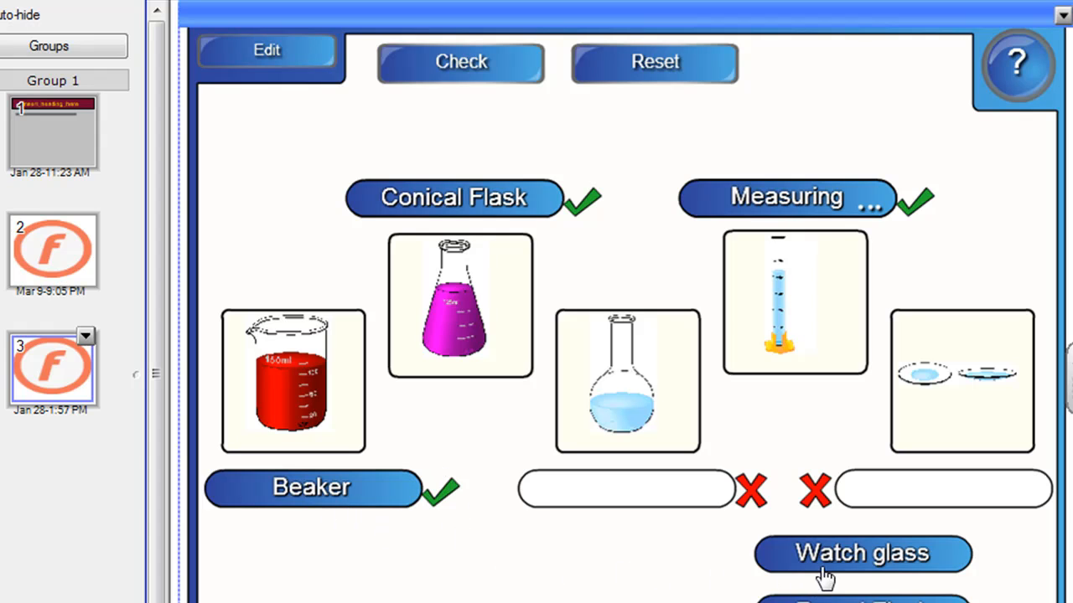
drag(830, 570, 893, 518)
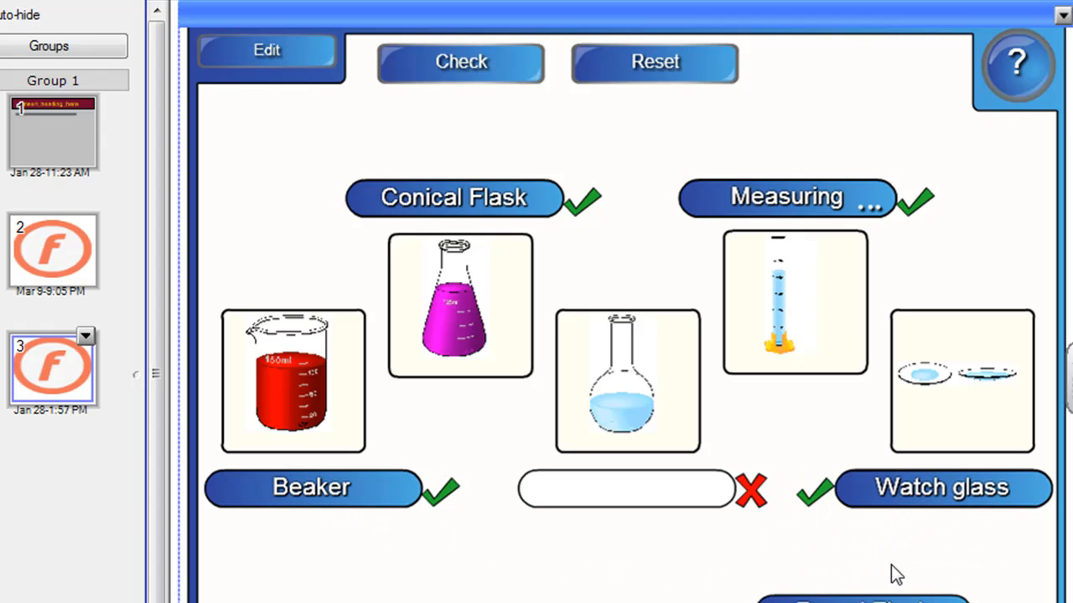
drag(830, 597, 622, 498)
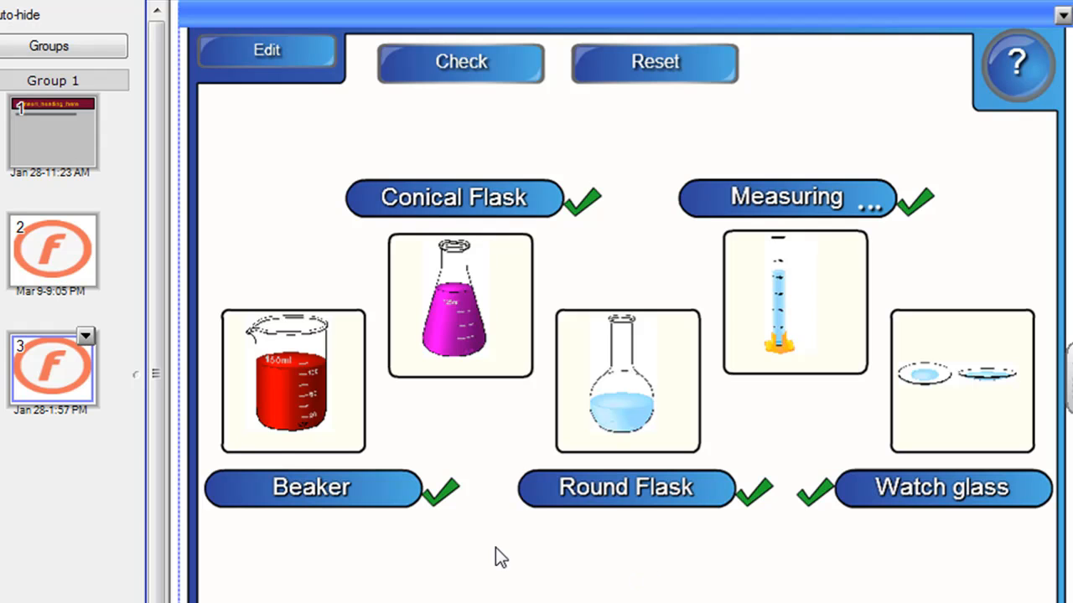
Put the blank image match activity on page 2 into edit mode and set its number of images to 5
click(50, 251)
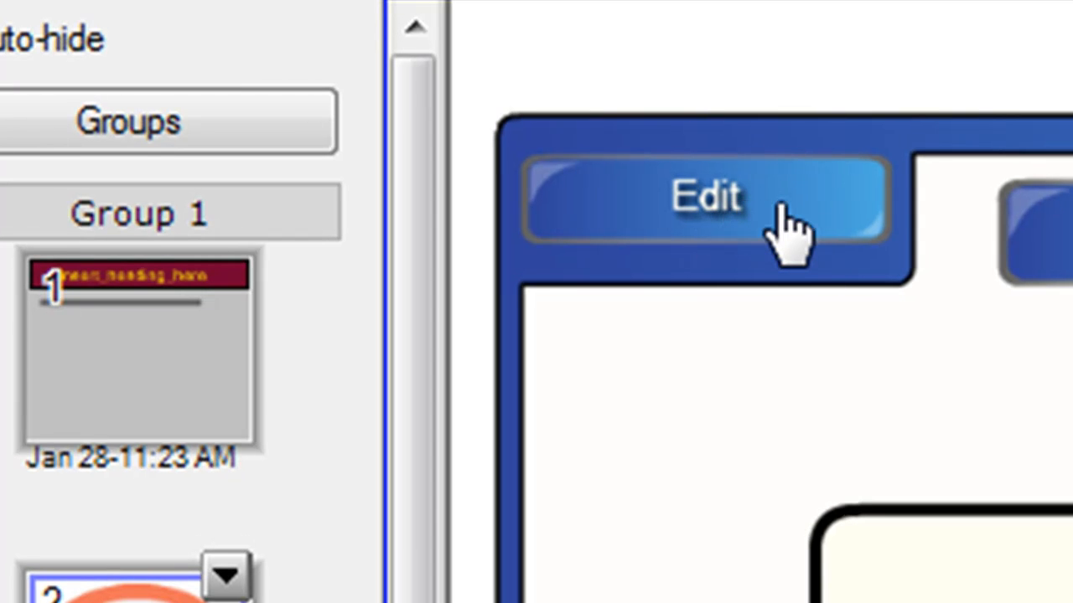
click(782, 205)
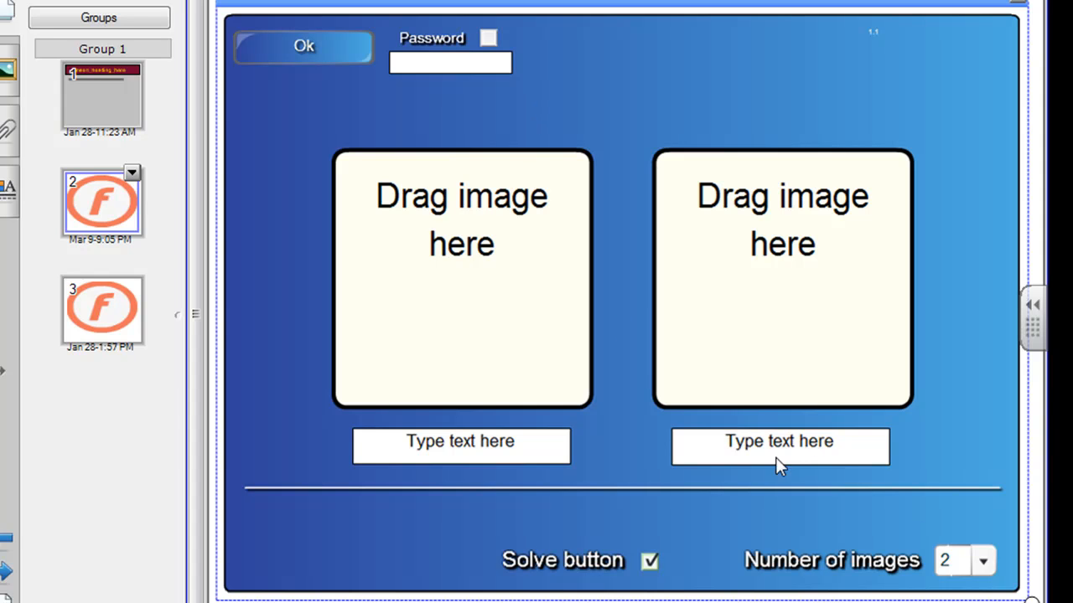
click(984, 563)
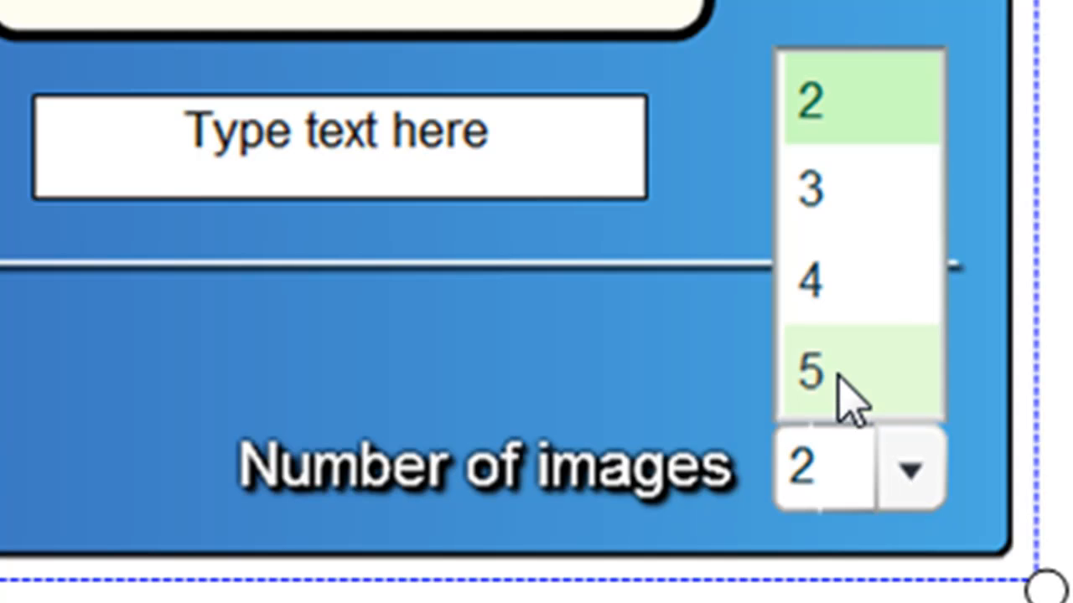
click(850, 393)
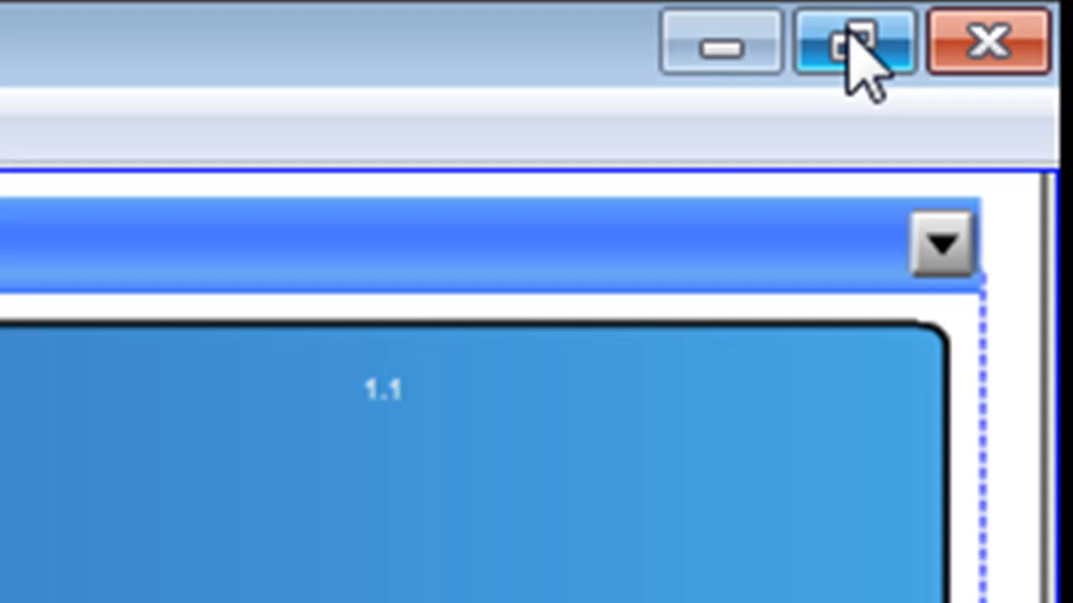
Restore the Notebook window to a smaller size, reposition it and widen it to show more of the image placeholders
click(849, 38)
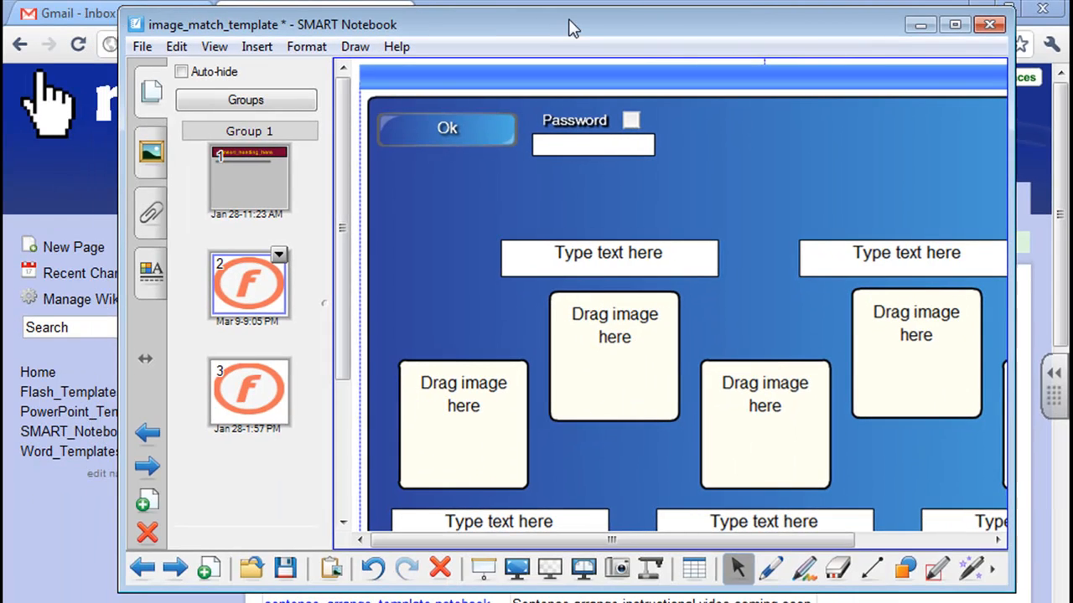
drag(569, 29, 610, 17)
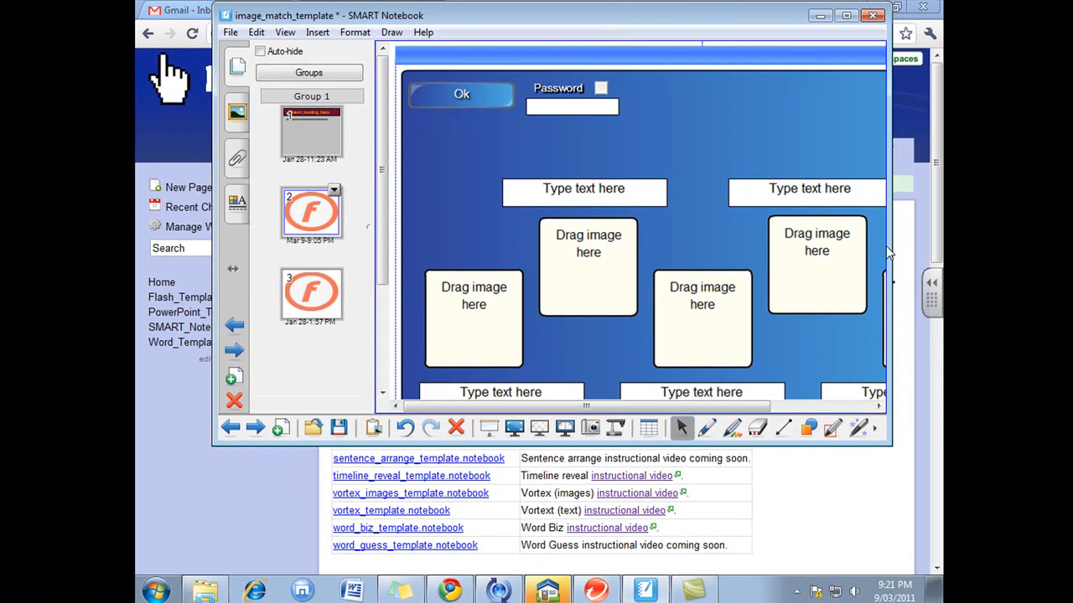
drag(890, 245, 928, 245)
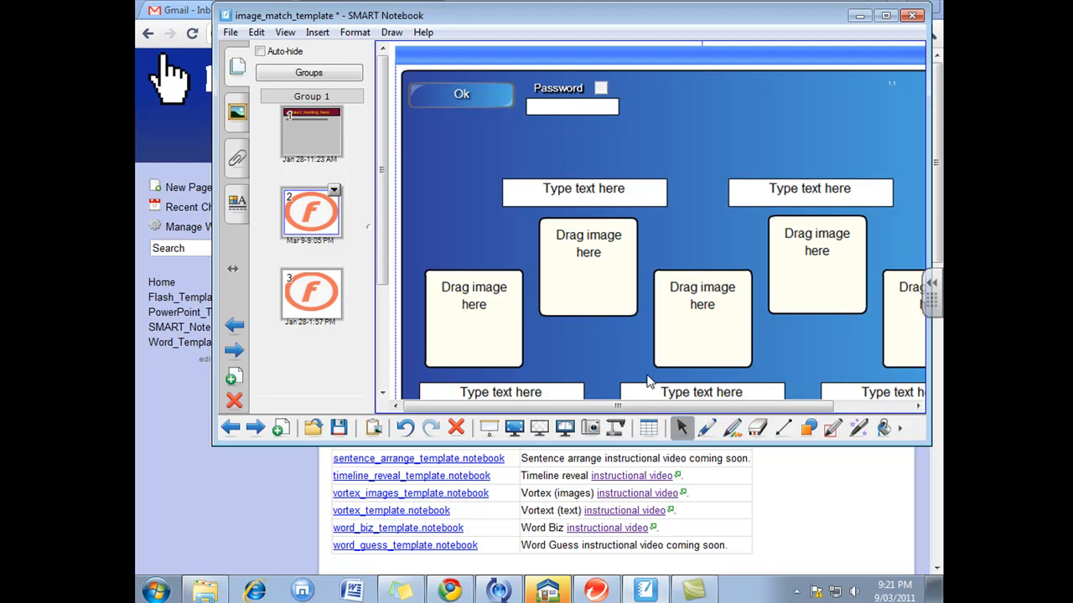
drag(635, 411, 668, 409)
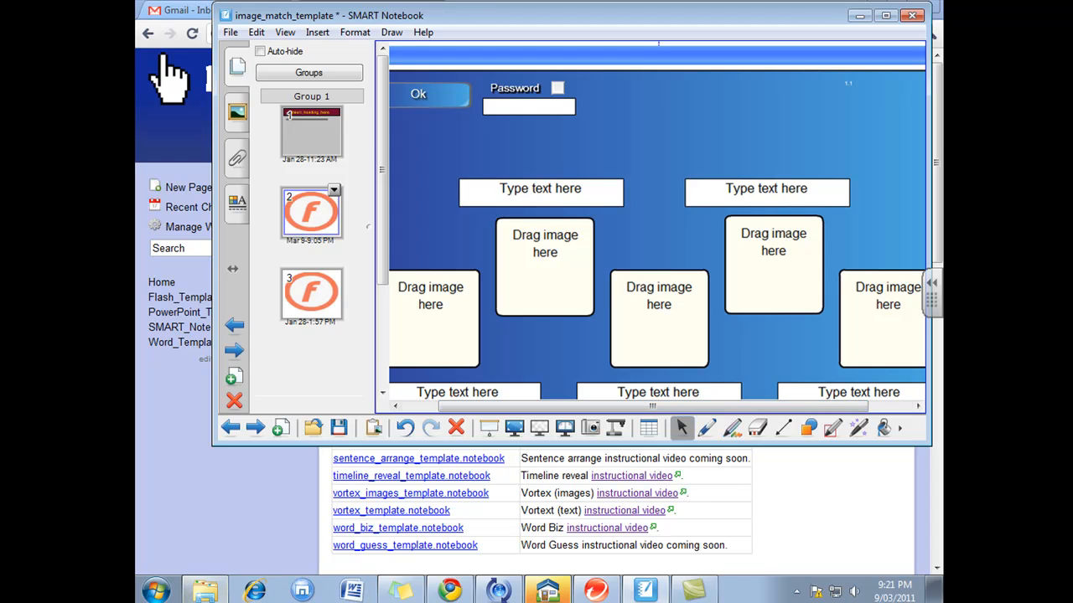
Bring up the apparatus pictures folder beside the activity and place the beaker2 image in the first image placeholder
click(202, 594)
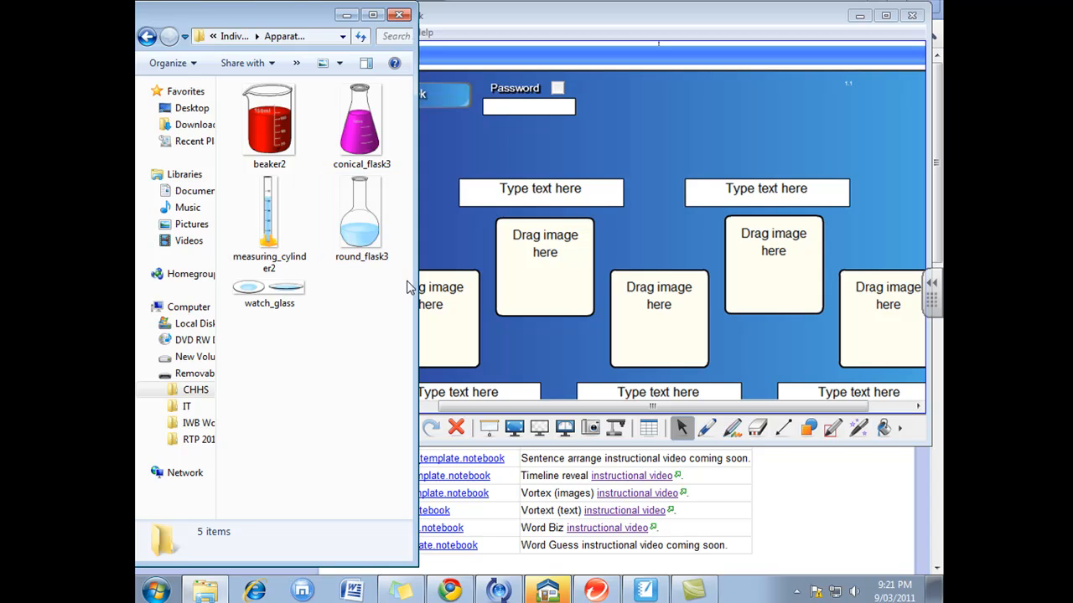
drag(298, 17, 209, 17)
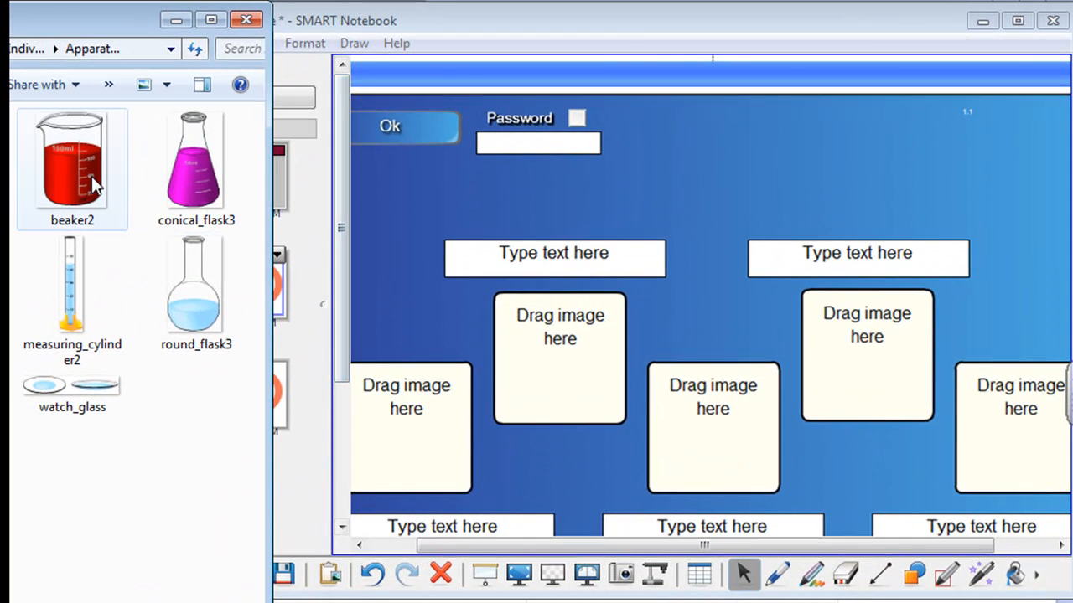
click(74, 169)
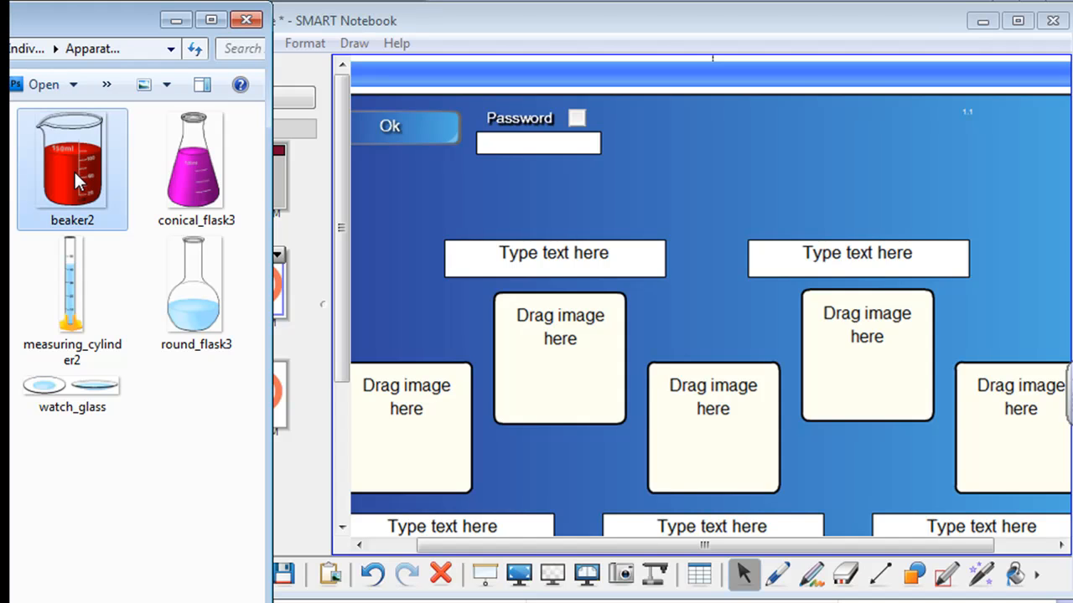
drag(74, 169, 383, 477)
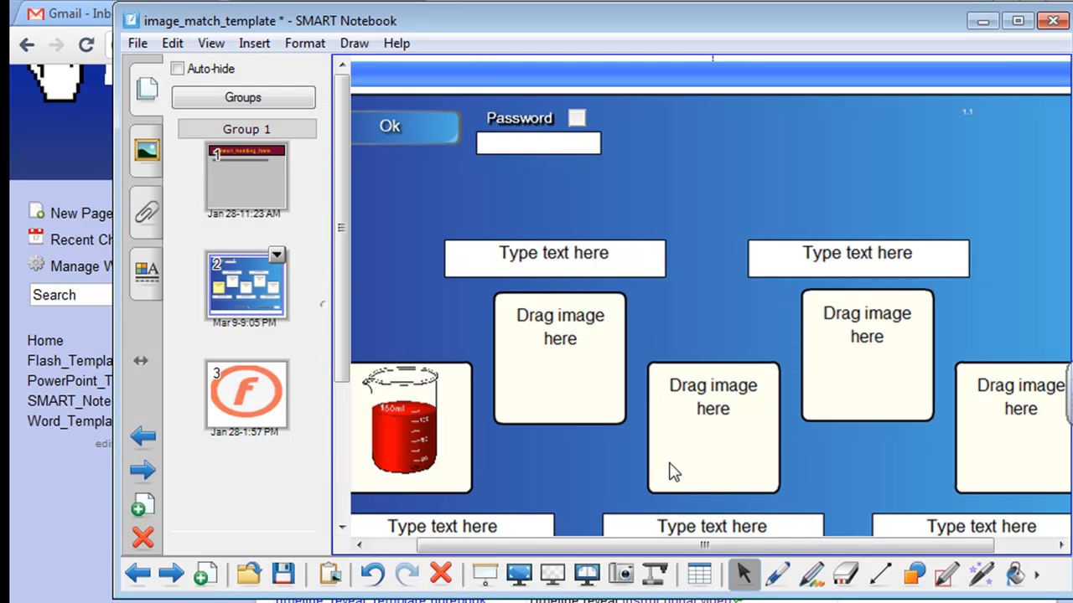
Replace the placeholder text under the beaker picture with "Beaker"
double_click(503, 533)
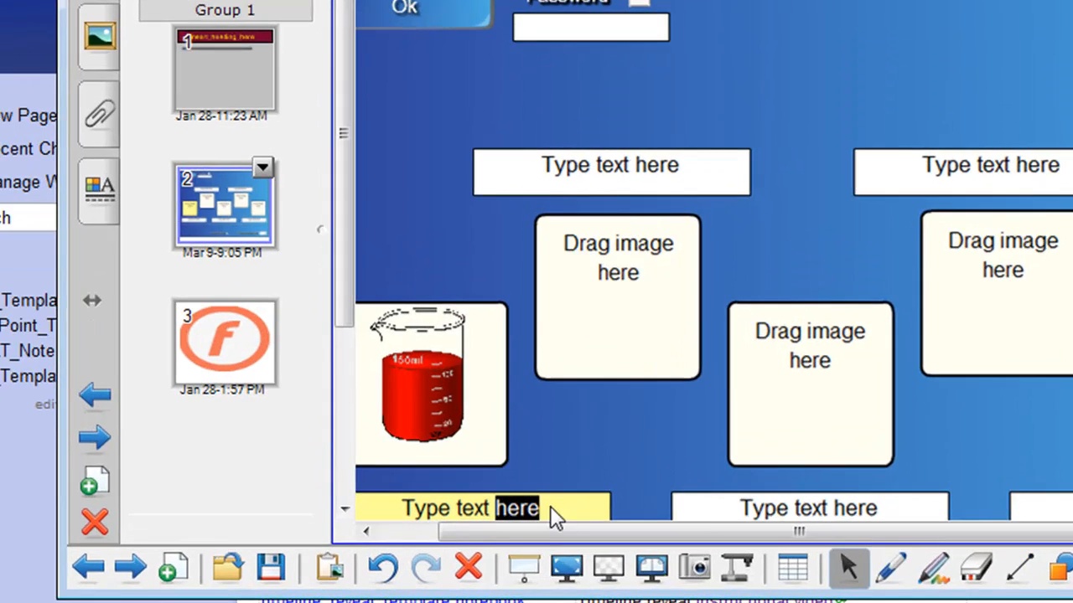
drag(506, 528, 381, 533)
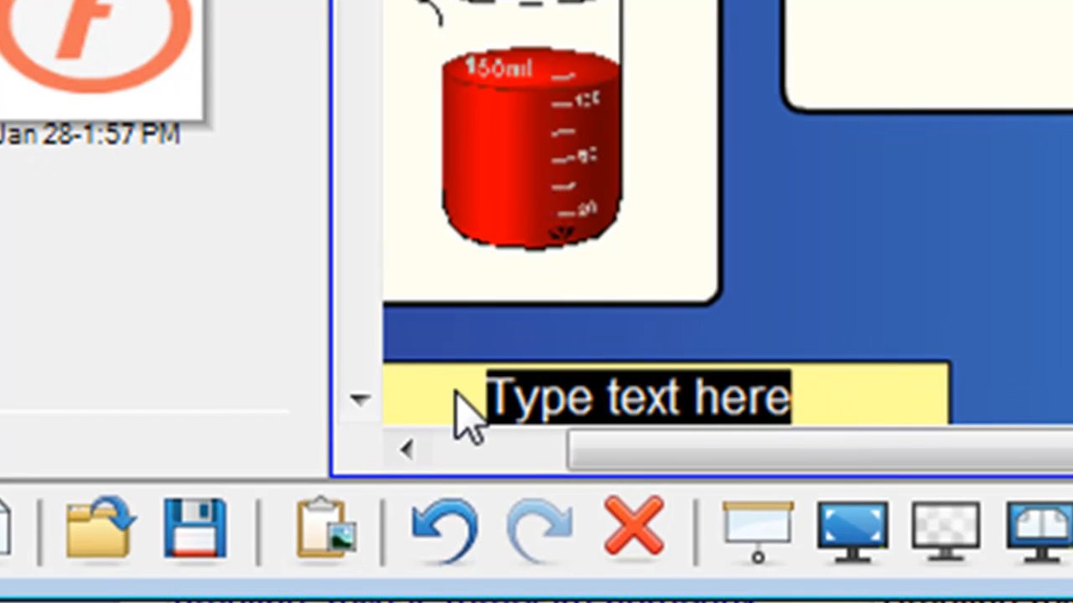
text(Beaker)
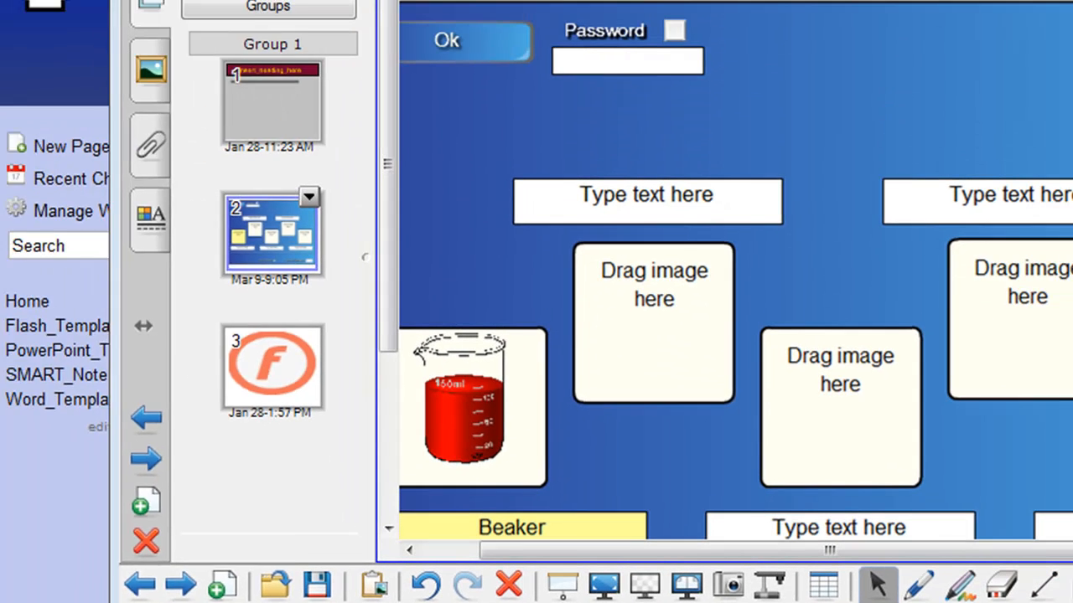
Fill the remaining placeholders in order with the conical_flask3, measuring_cylinder2, round_flask3 and watch_glass images from the pictures folder
click(99, 600)
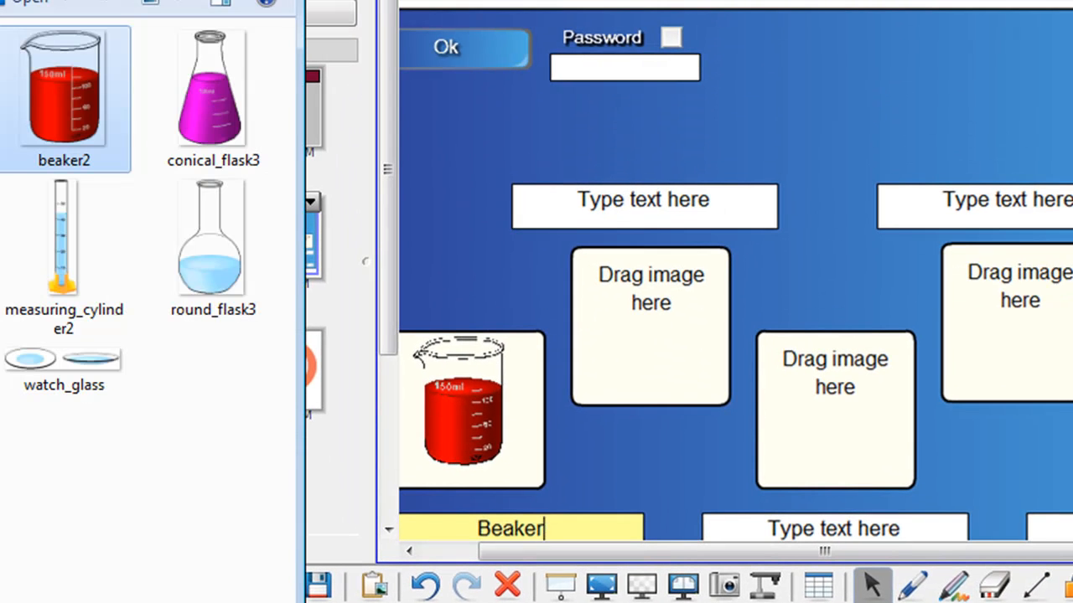
drag(210, 154, 651, 335)
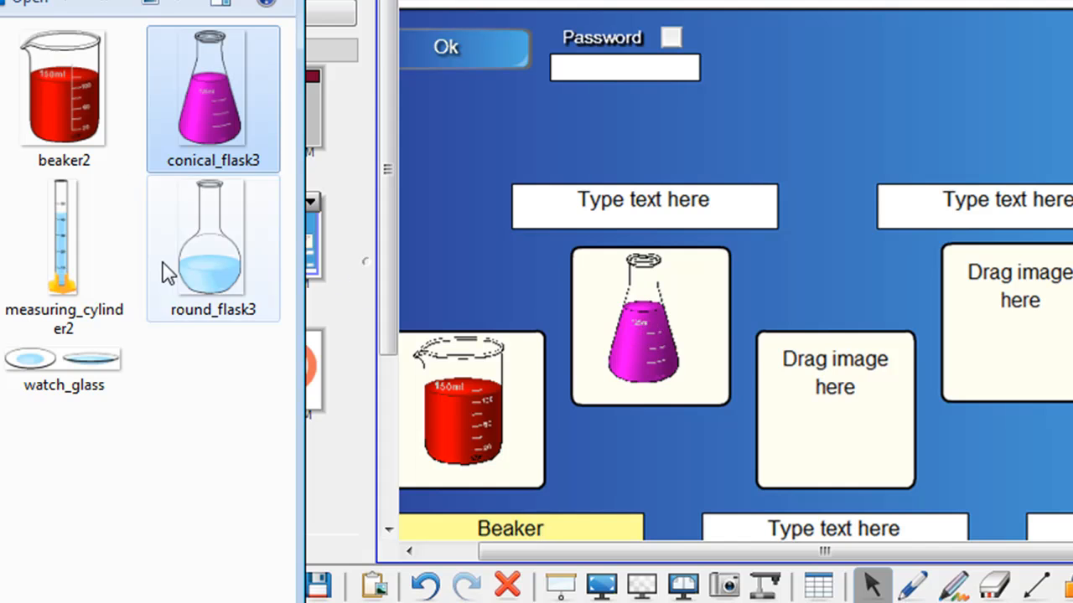
click(69, 262)
drag(70, 263, 821, 434)
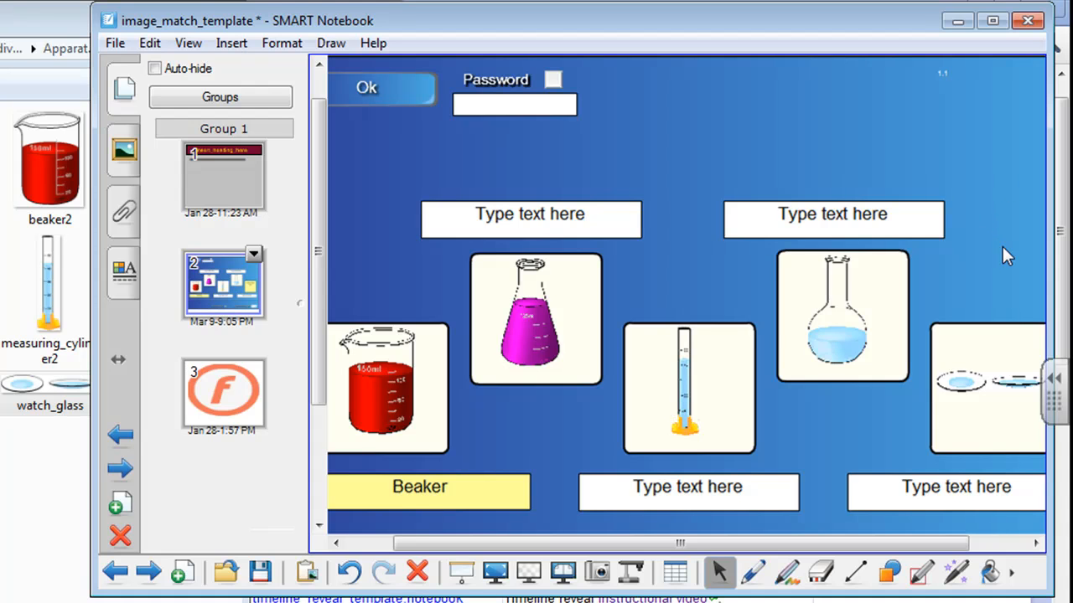
Replace the placeholder text above the conical flask picture with "Conical Flask"
double_click(495, 216)
click(526, 216)
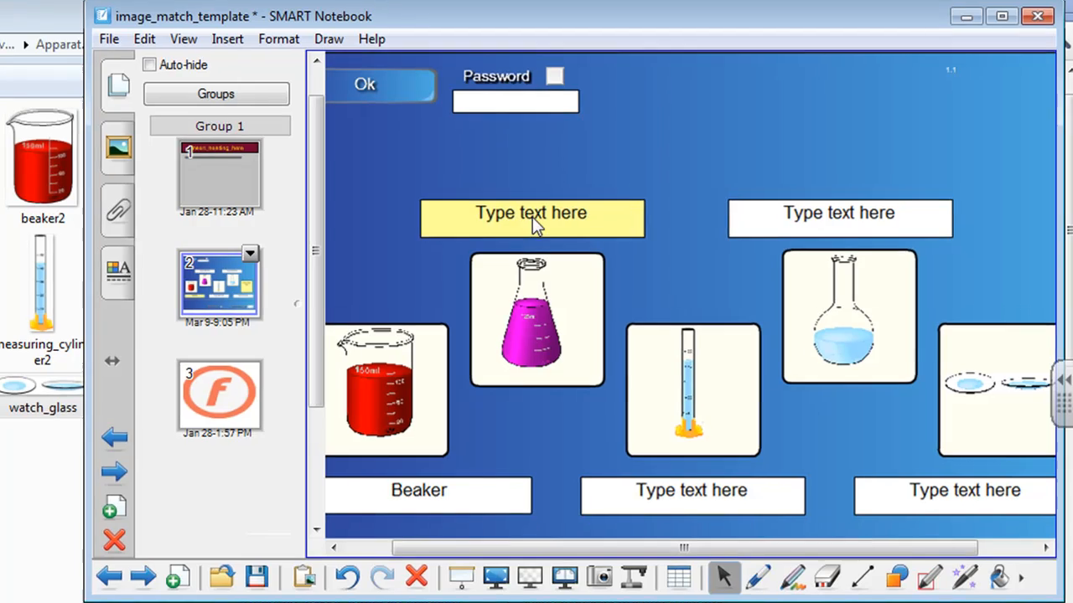
drag(595, 226, 494, 233)
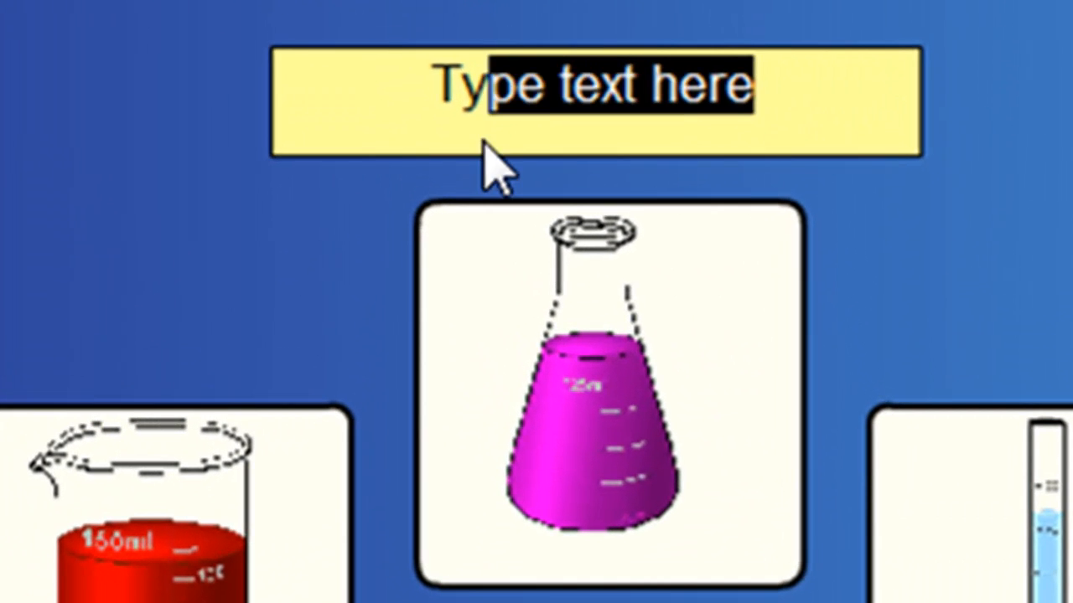
drag(483, 141, 362, 112)
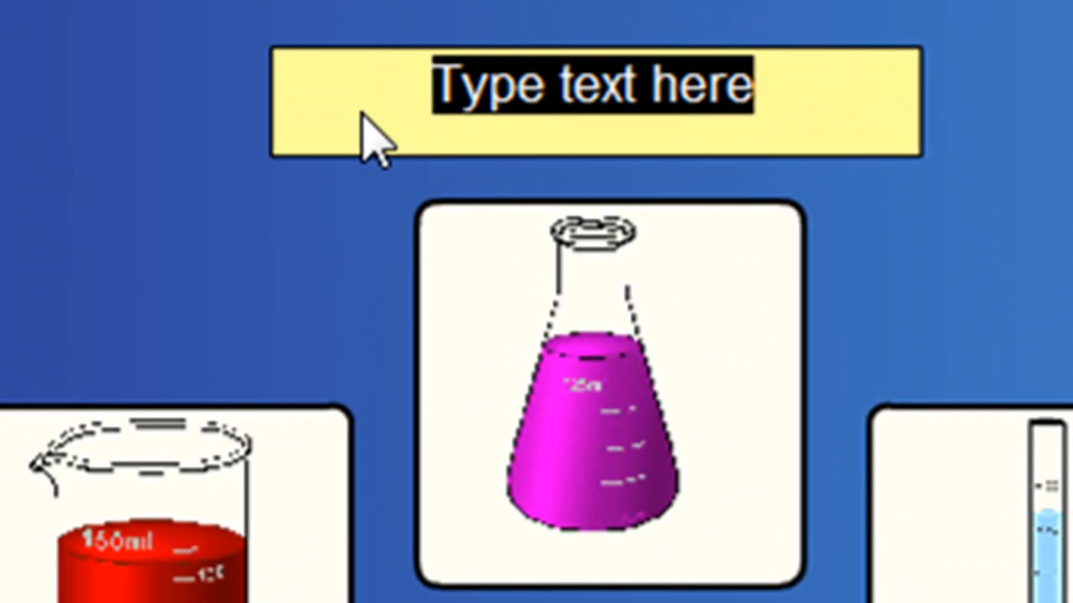
text(Co)
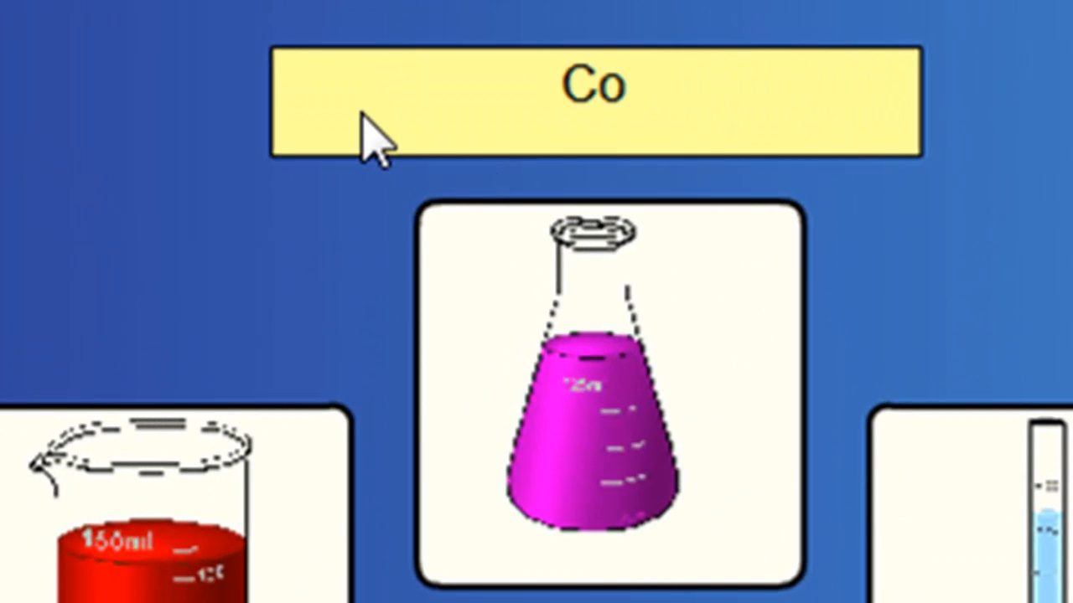
text(nical Flask)
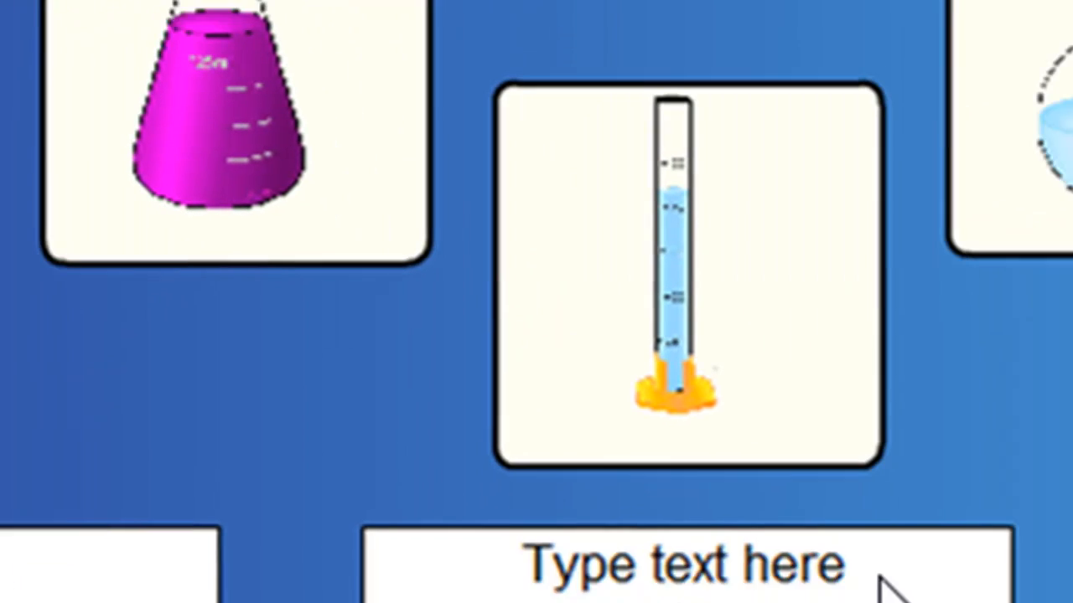
Replace the placeholder text under the measuring cylinder picture with "Measuring cylinder"
click(486, 511)
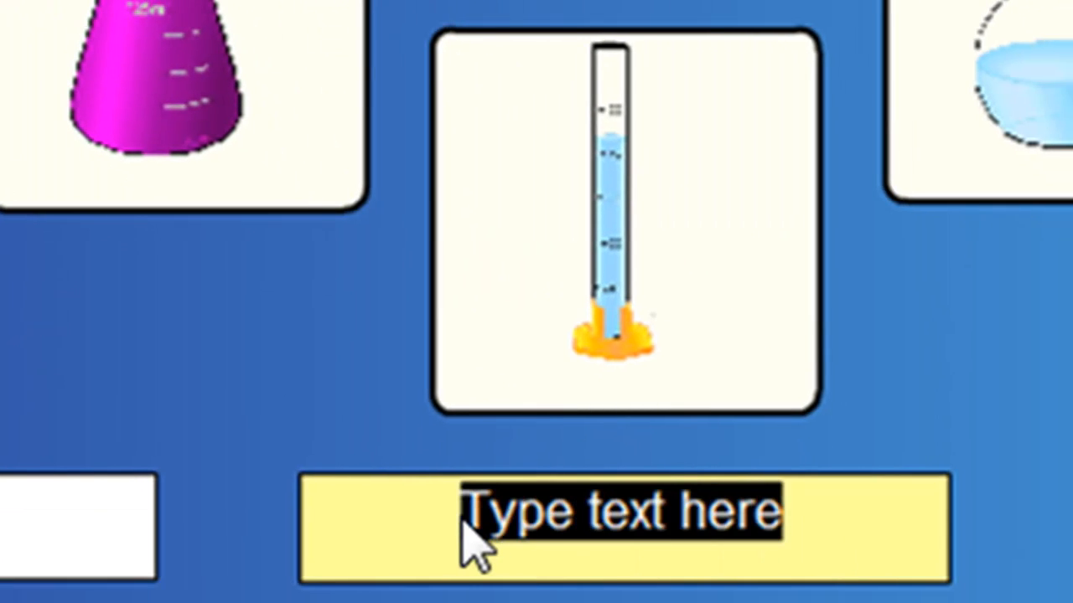
text(Measuring)
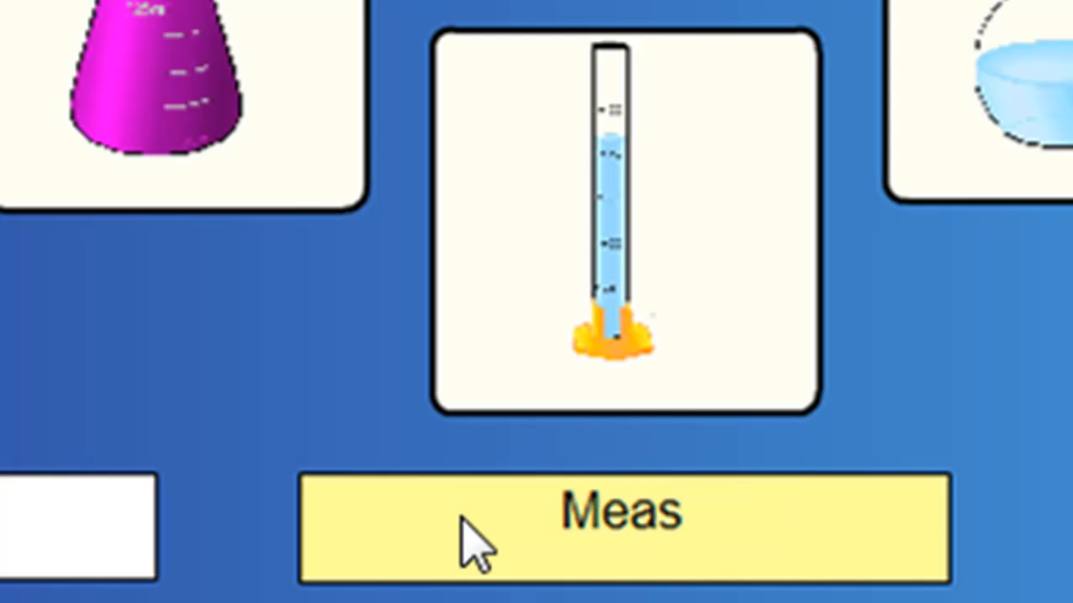
text( cylinder)
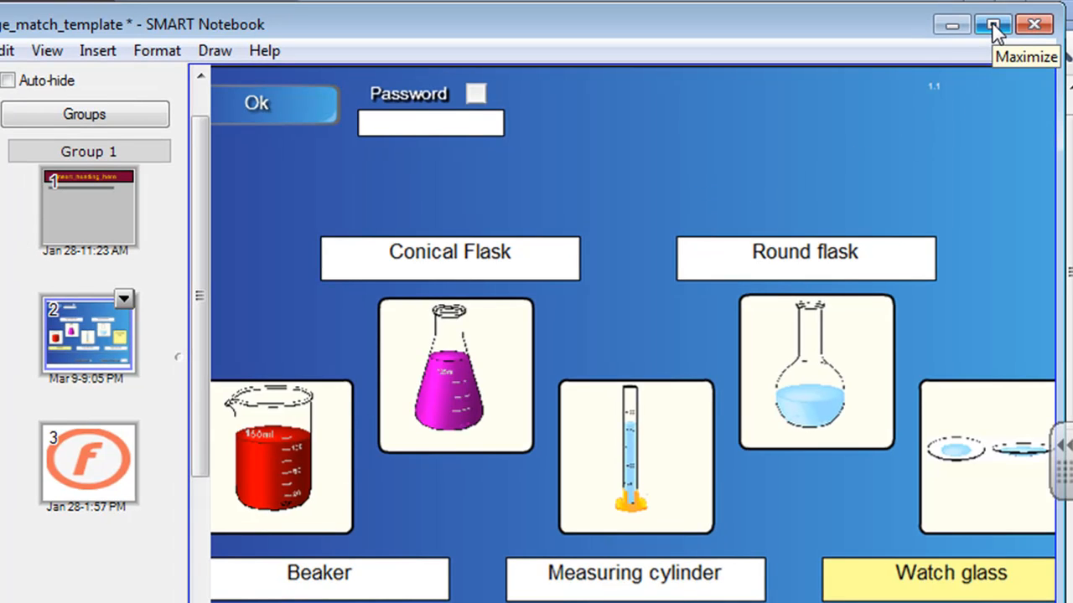
Maximize the window, switch the labelled activity from editing to play mode and solve it to show every label in place
click(994, 30)
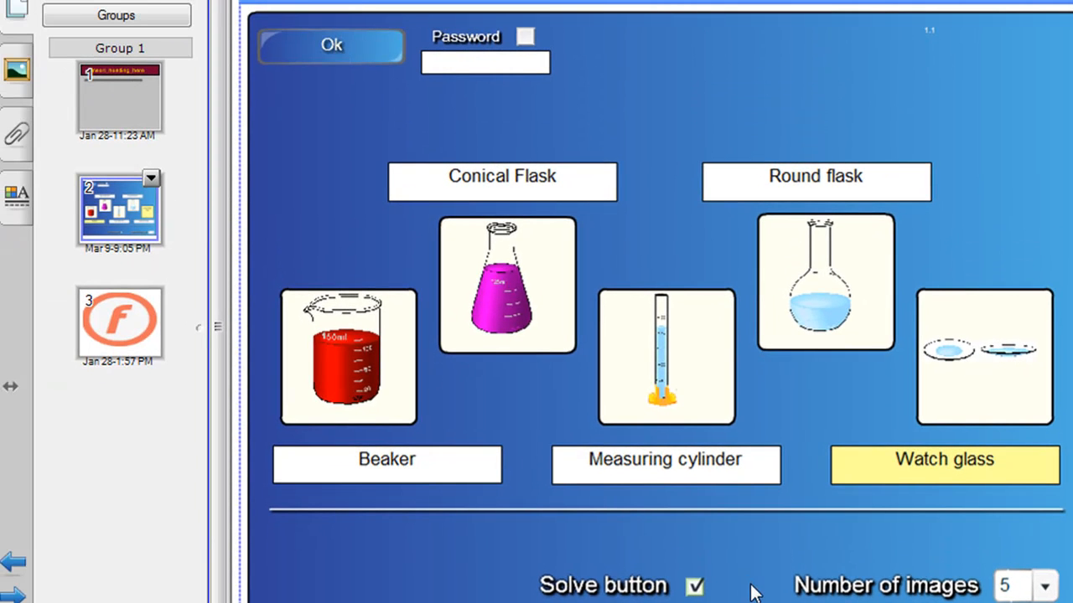
click(355, 47)
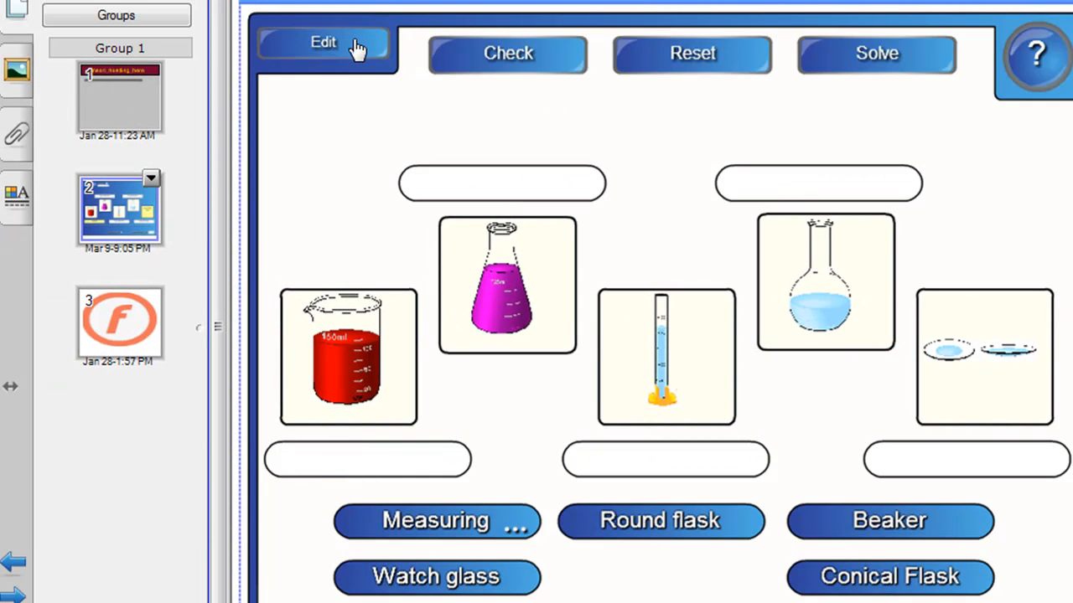
click(880, 64)
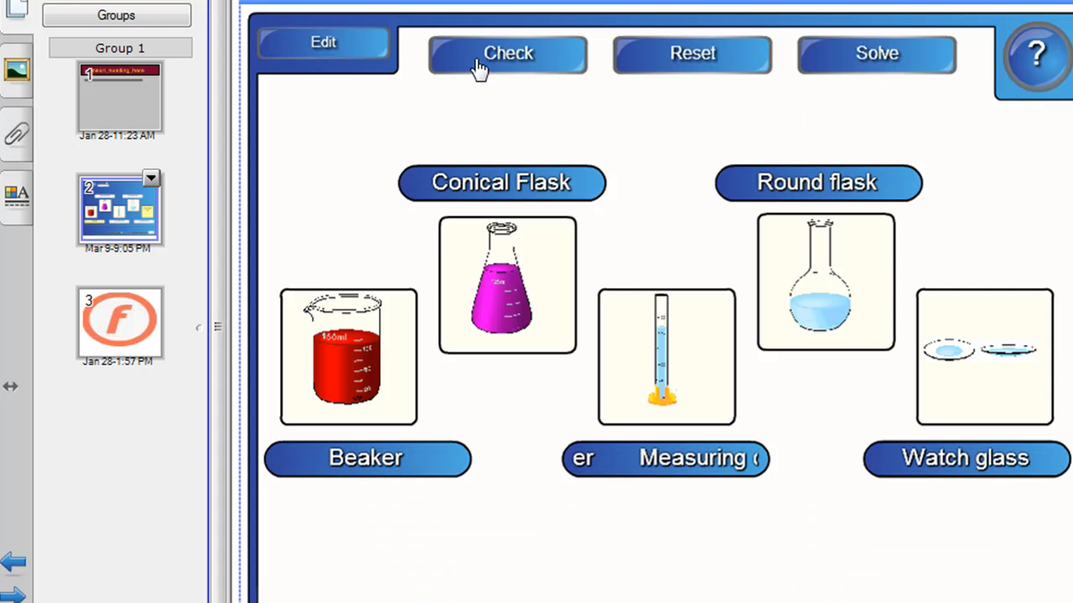
Disable the Solve button option in the activity's edit settings and apply the change
click(343, 52)
click(694, 586)
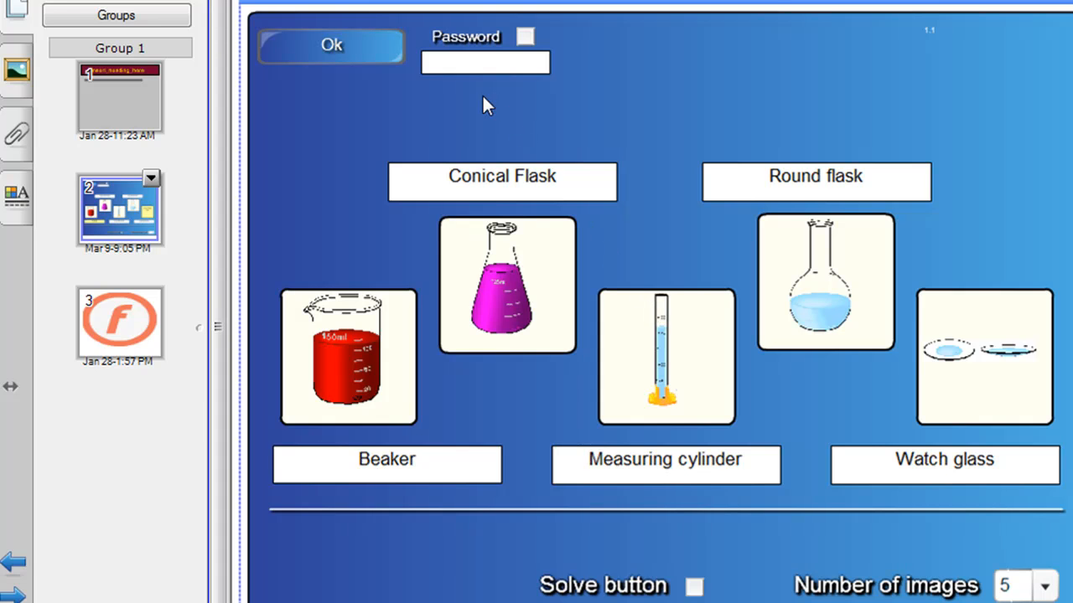
click(362, 52)
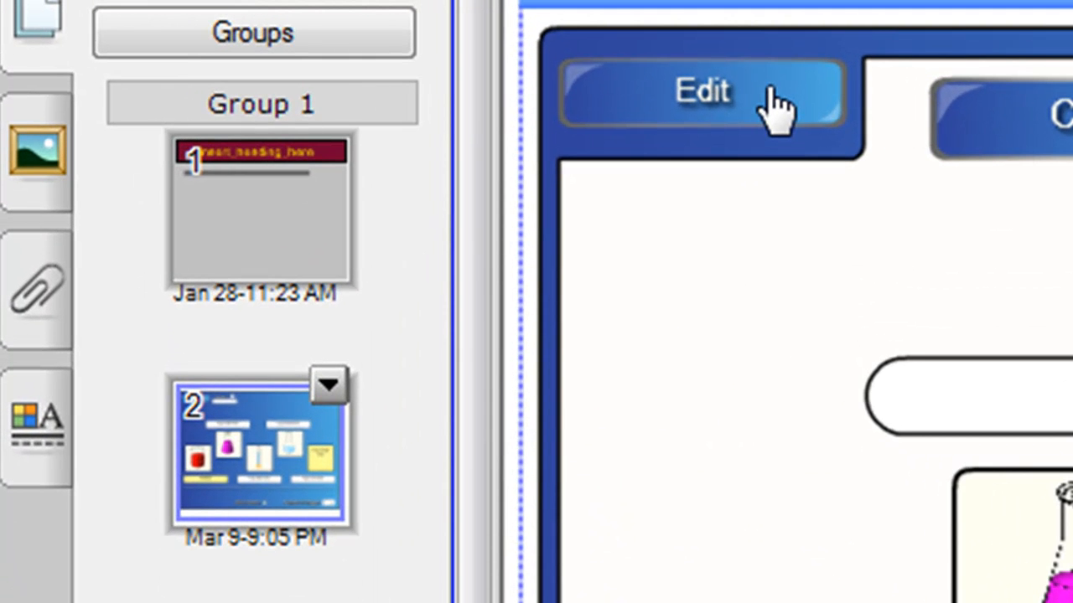
Enter an edit password in the activity's settings, enable password protection, apply it and request editing again to test the protection
click(771, 109)
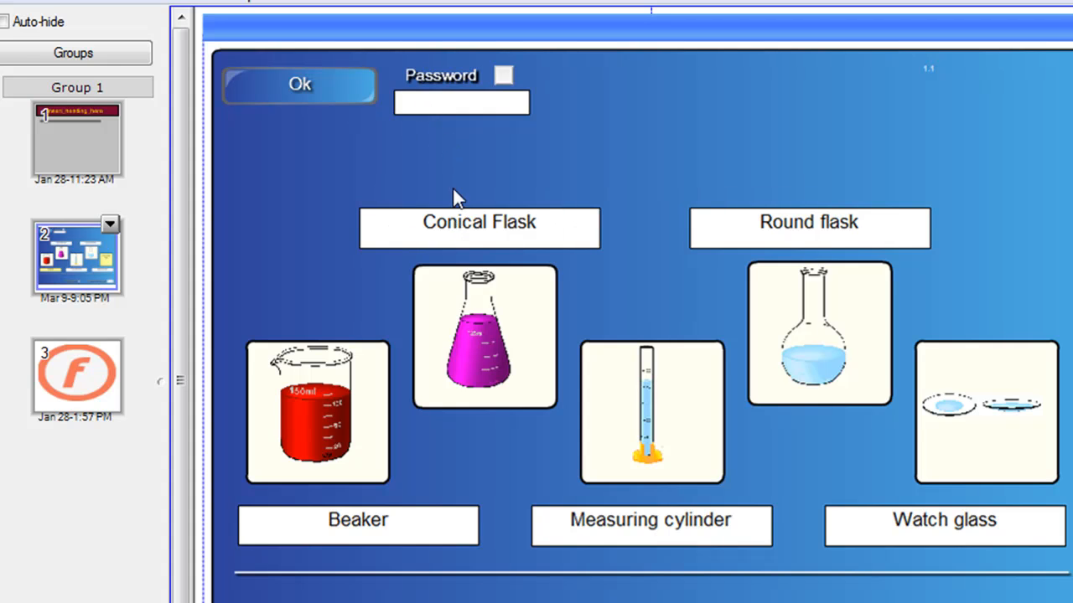
click(473, 101)
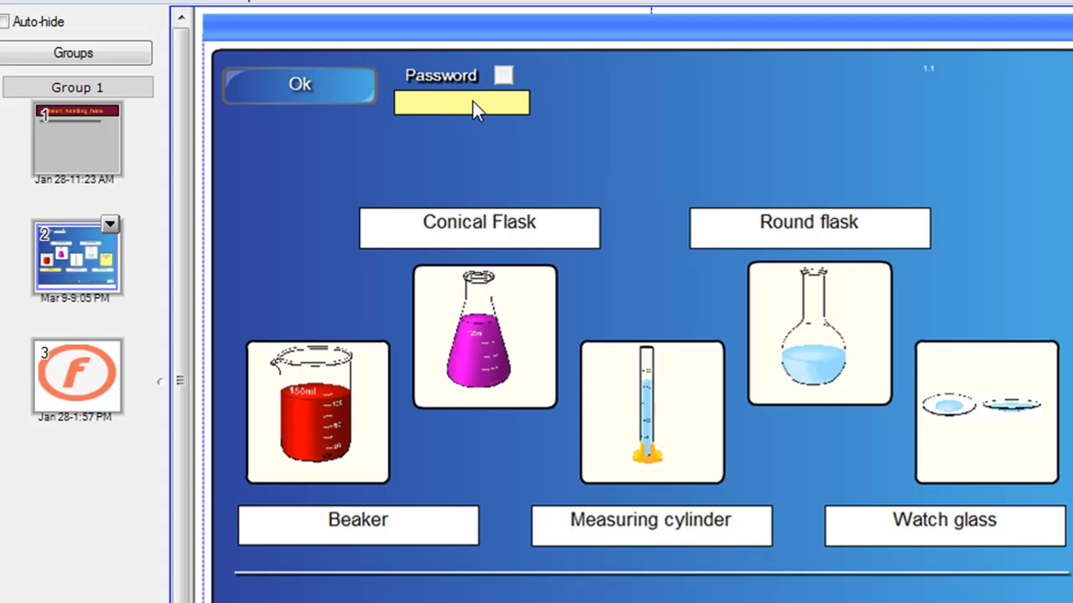
text(*******)
click(503, 75)
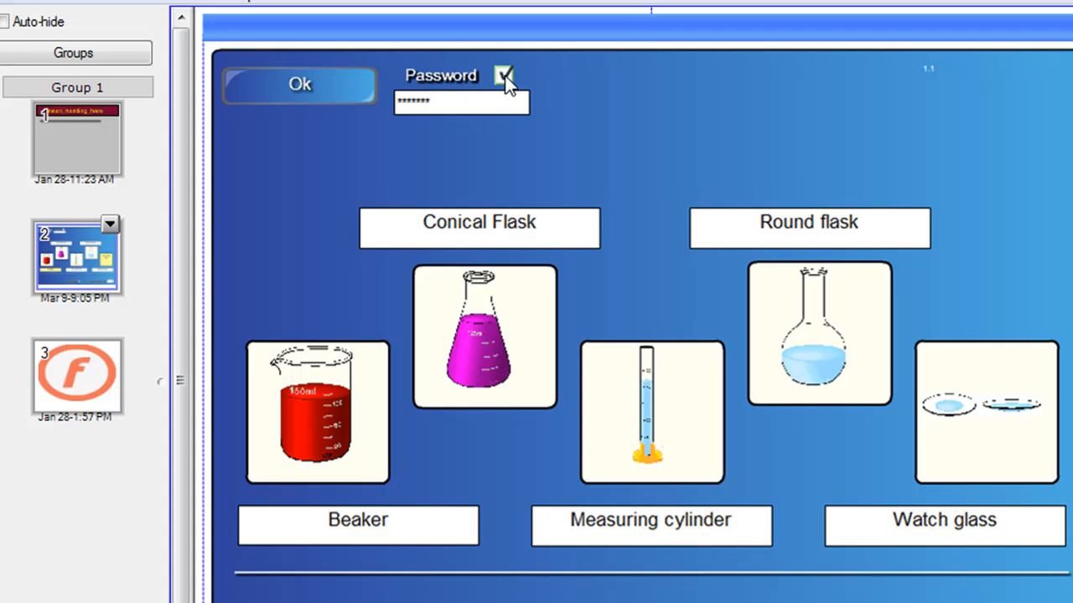
click(313, 98)
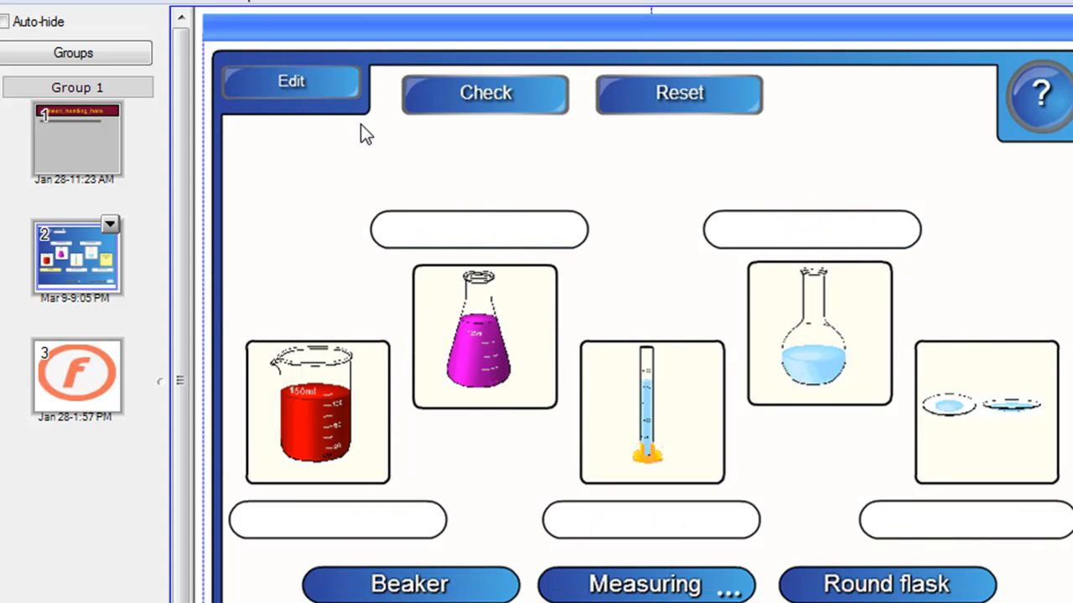
click(323, 90)
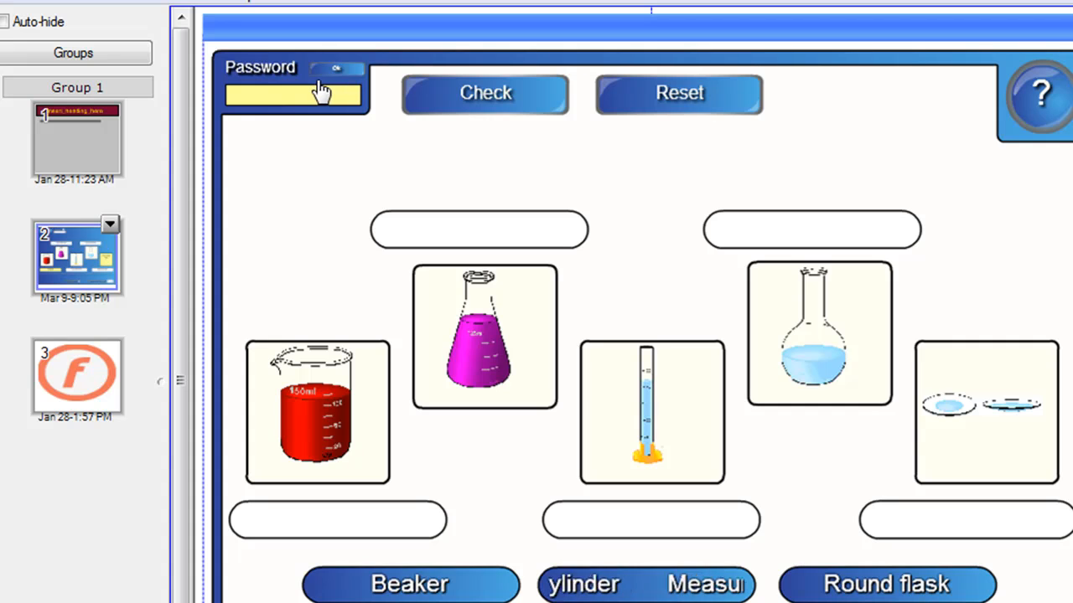